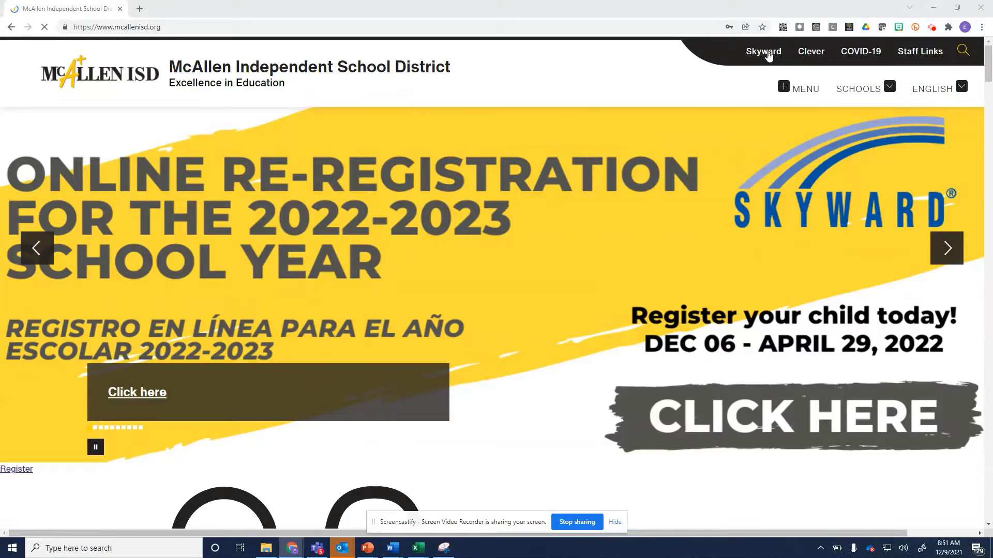
# - Go from the McAllen ISD homepage to the district's Skyward login page
pyautogui.click(766, 50)
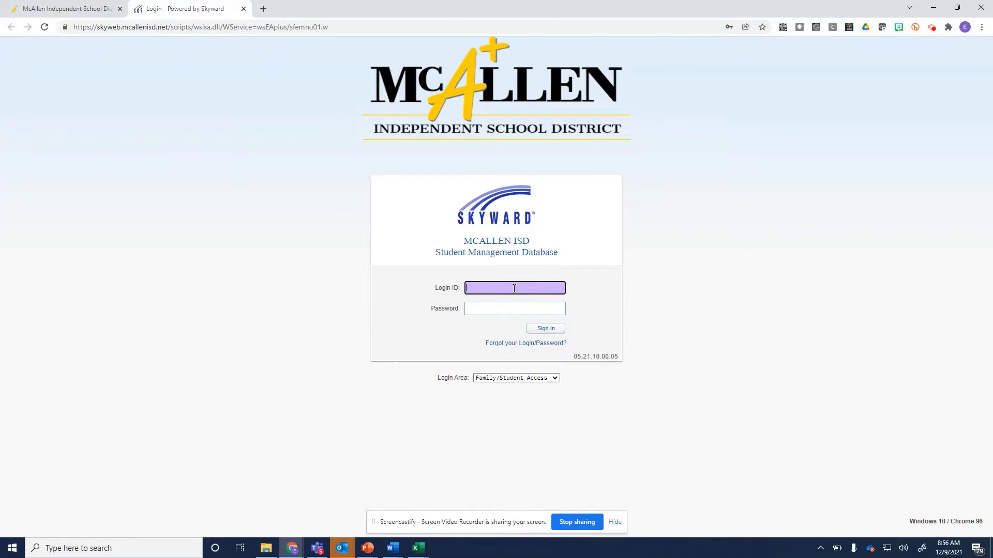
# - Sign in to Family Access with the parent's login ID and password
pyautogui.write('webb spu001')
pyautogui.press('Tab')
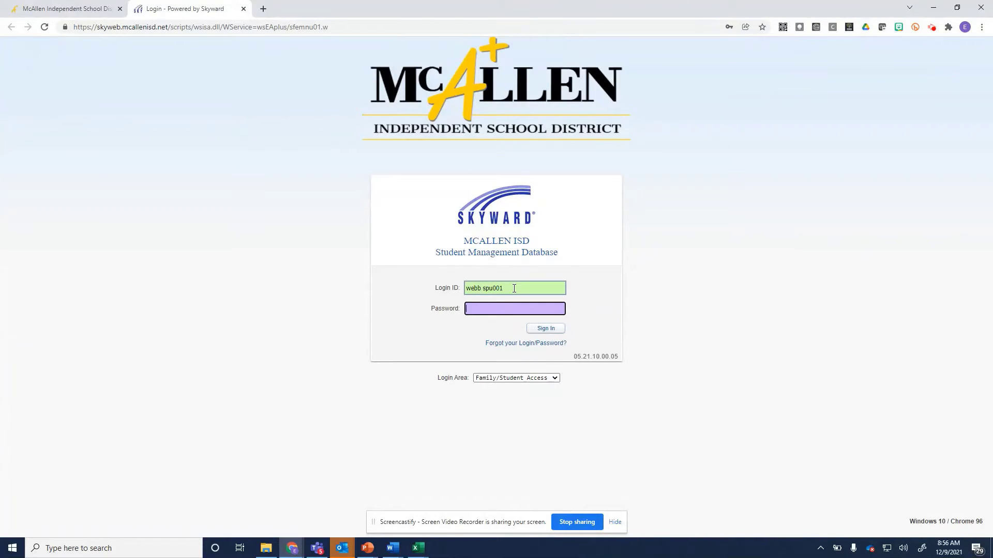
pyautogui.write('•••••••')
pyautogui.press('Return')
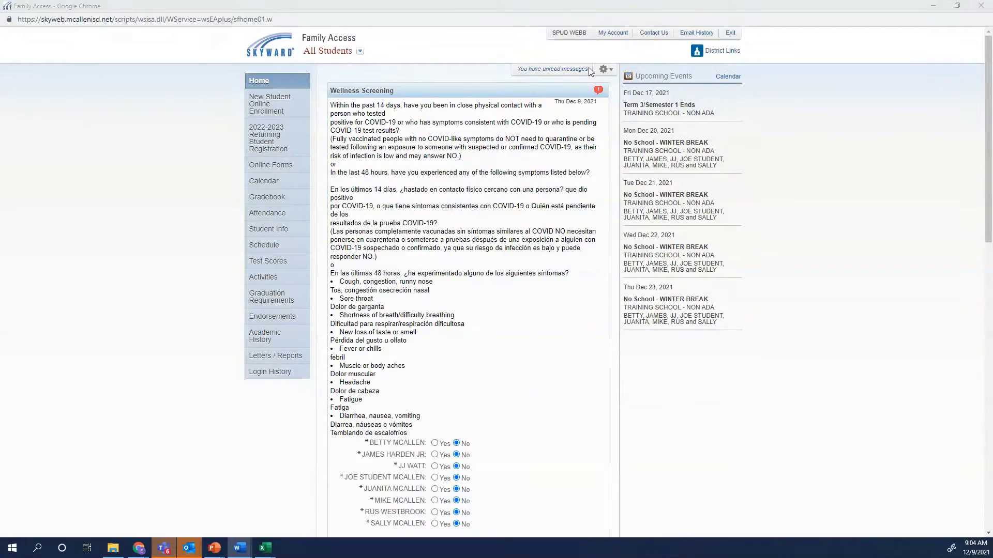
# - Show the students listed for 2022-2023 Returning Student Registration
pyautogui.click(286, 134)
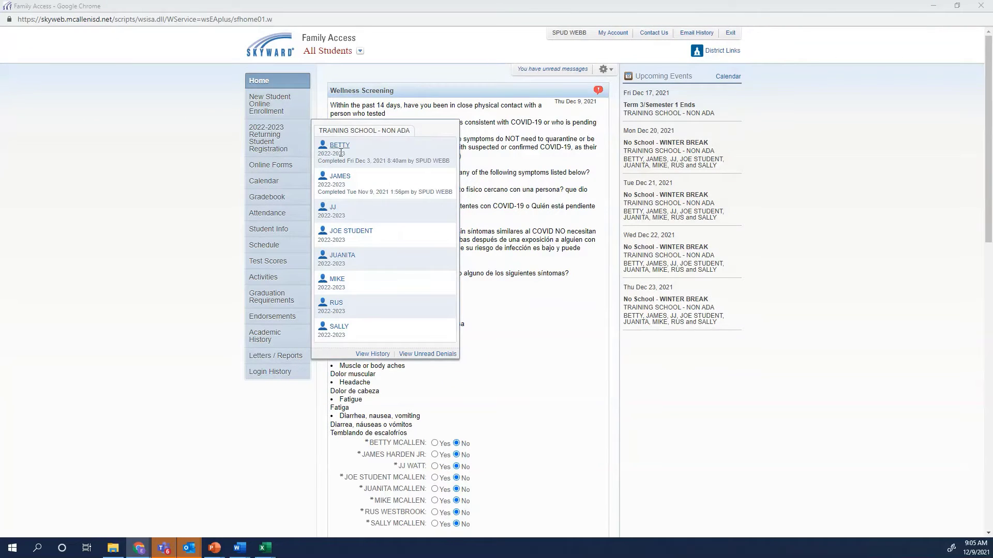
# - Start the third listed student's returning registration at Step 1a Student Information
pyautogui.click(334, 208)
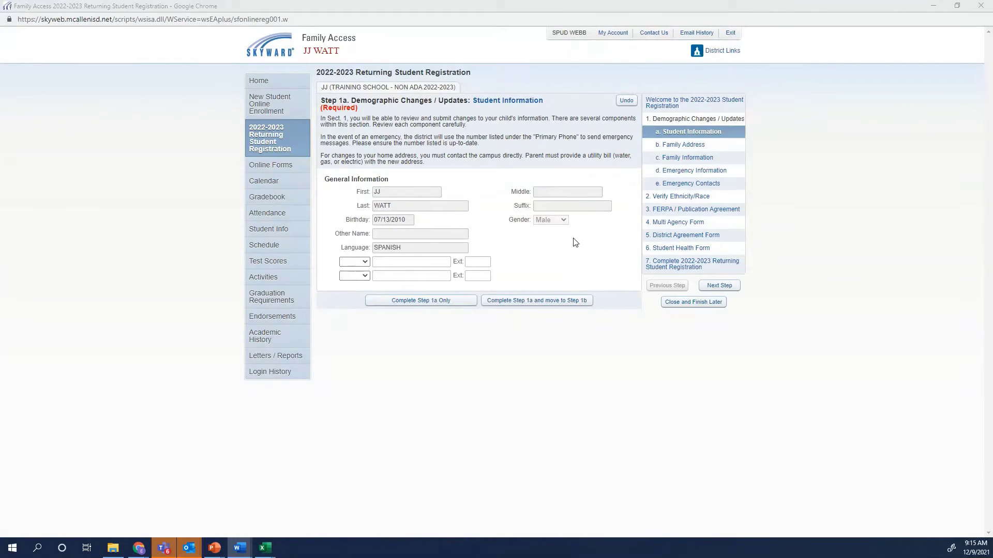
# - Complete Student Information, Family Address, Family Information and Emergency Information (steps 1a–1d)
pyautogui.click(535, 304)
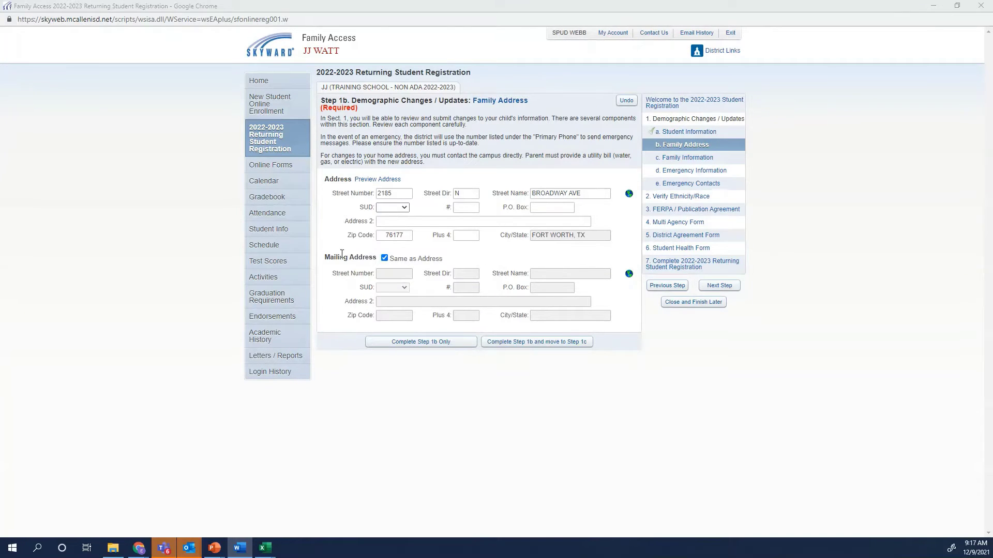
pyautogui.click(536, 343)
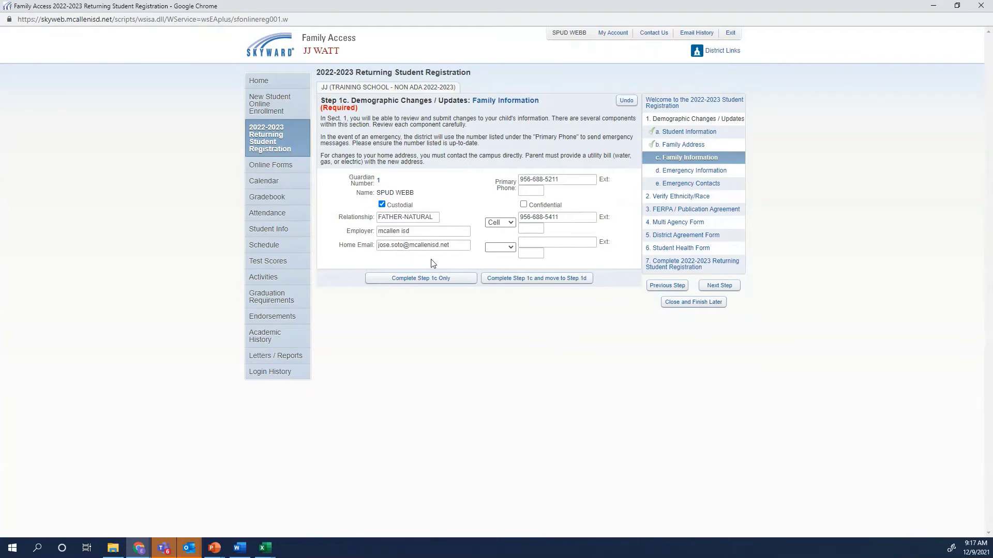
pyautogui.click(526, 278)
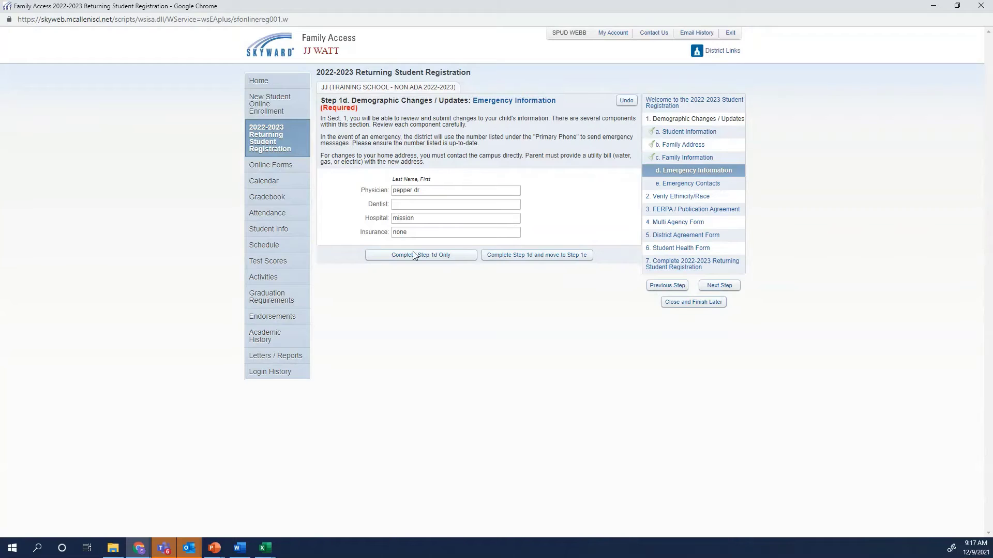
pyautogui.click(547, 258)
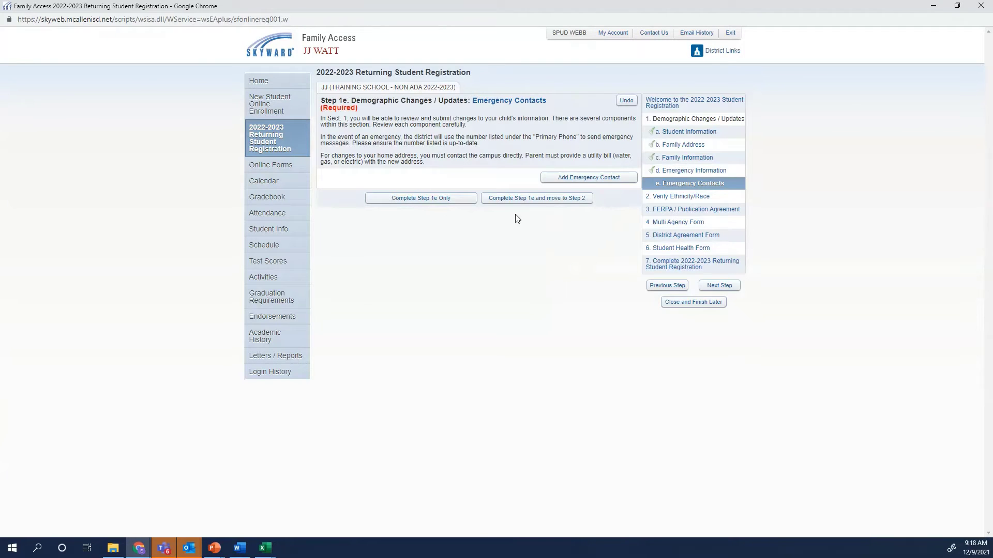
# - Complete Step 1e Emergency Contacts so Step 1 is marked done
pyautogui.click(572, 201)
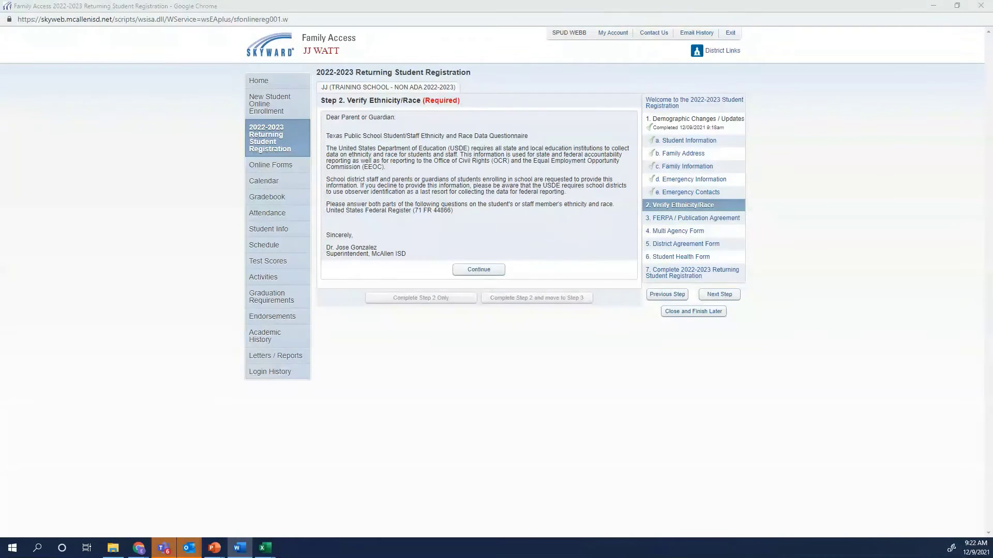
# - Dismiss the parent letter and save the Hispanic and White ethnicity/race answers
pyautogui.click(478, 270)
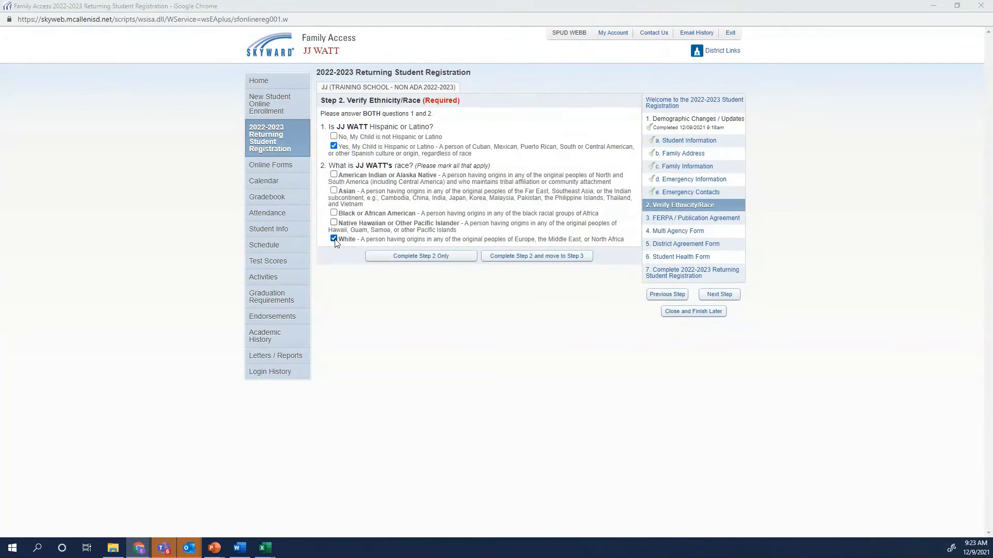
pyautogui.click(522, 261)
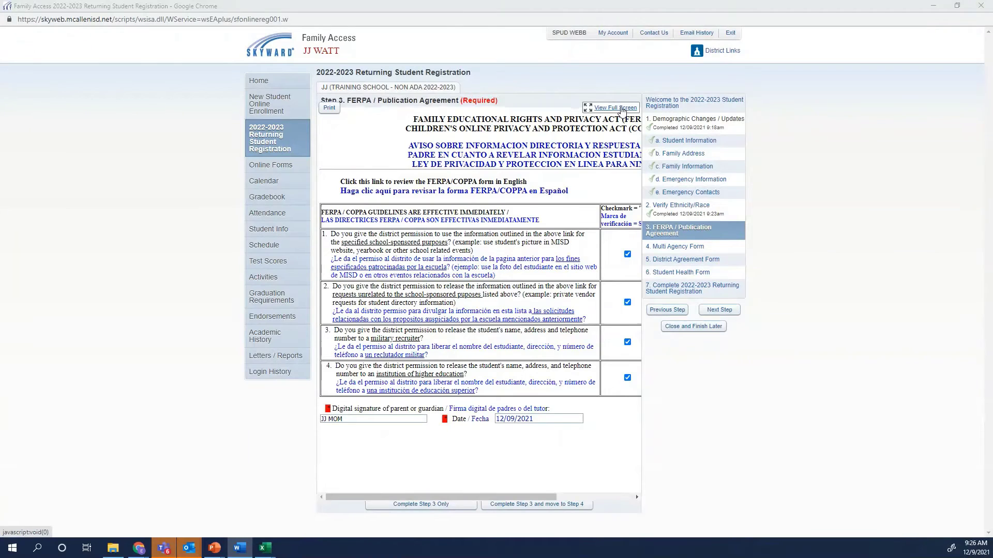
# - Complete the FERPA/COPPA form with all four permissions checked, signed and dated 12/09/2021
pyautogui.click(622, 110)
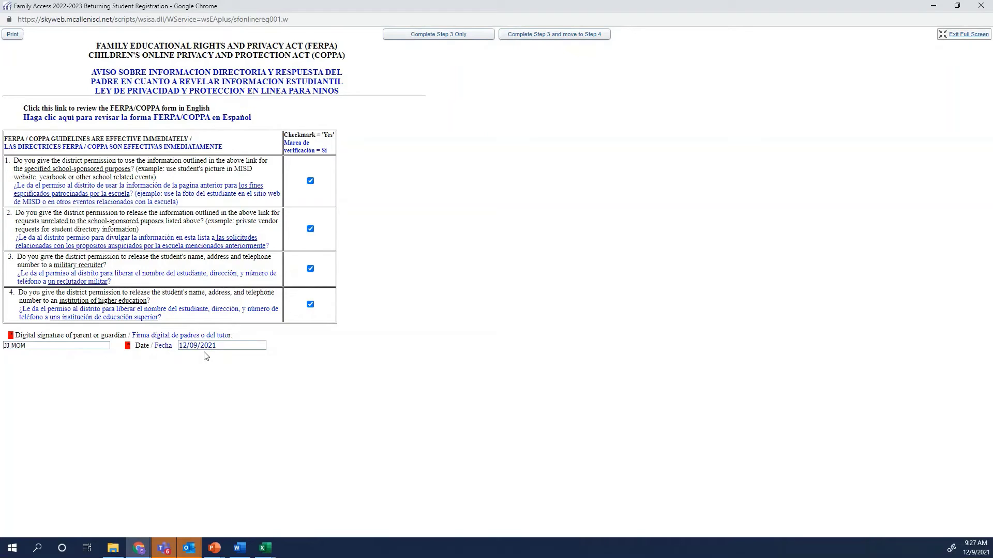
pyautogui.click(549, 35)
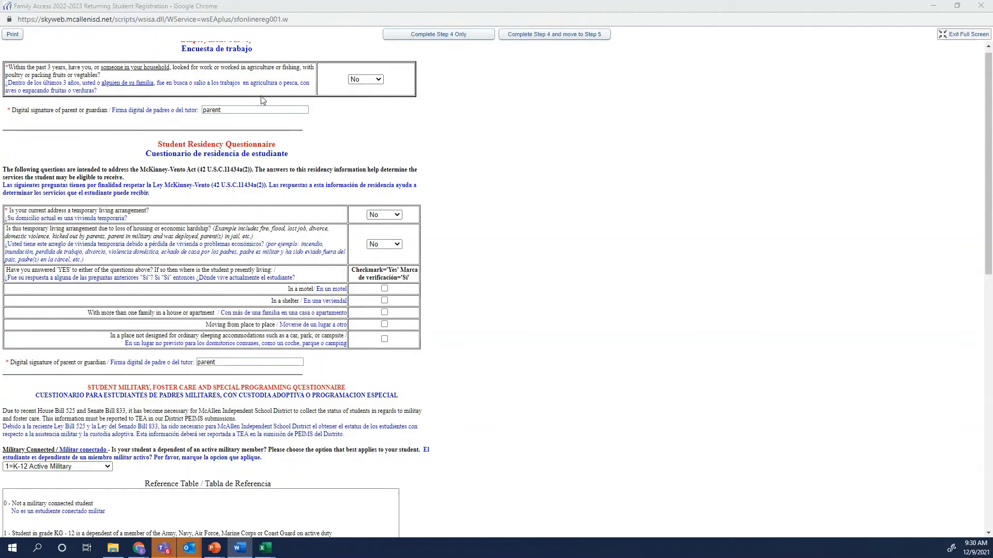
# - Review the Step 4 survey and questionnaire answers, then complete Step 4
pyautogui.scroll(-1, 263, 179)
pyautogui.scroll(-1, 263, 182)
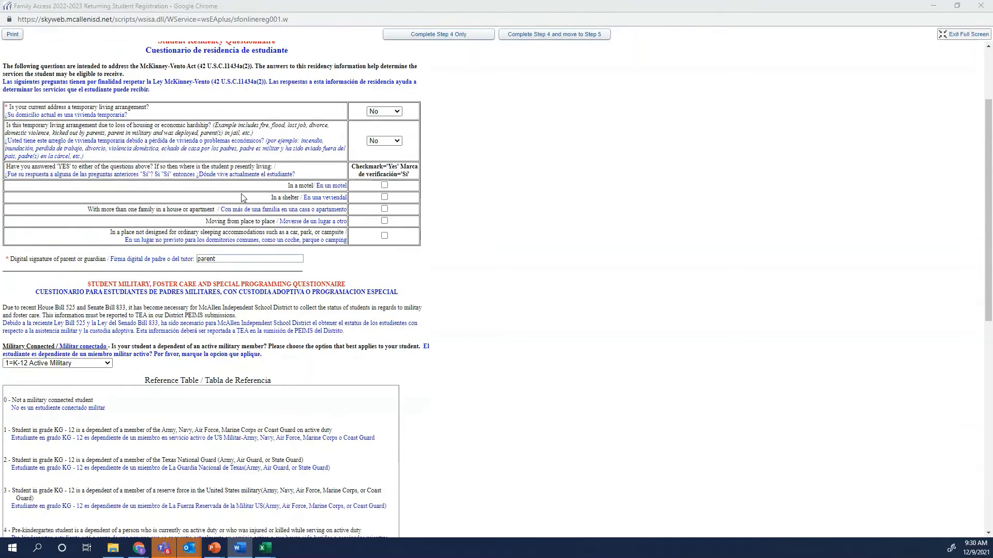
pyautogui.scroll(-1, 228, 266)
pyautogui.scroll(-5, 227, 266)
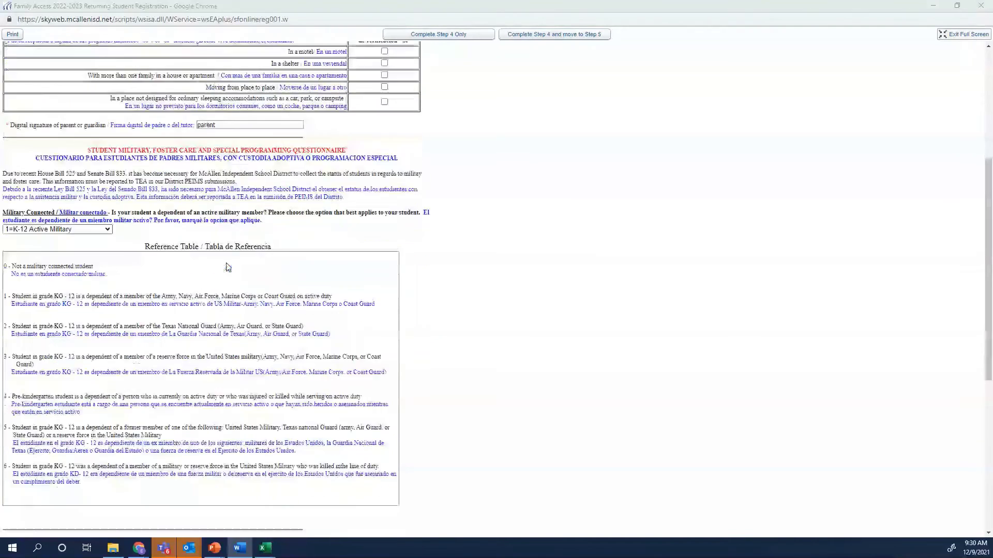
pyautogui.scroll(-4, 175, 227)
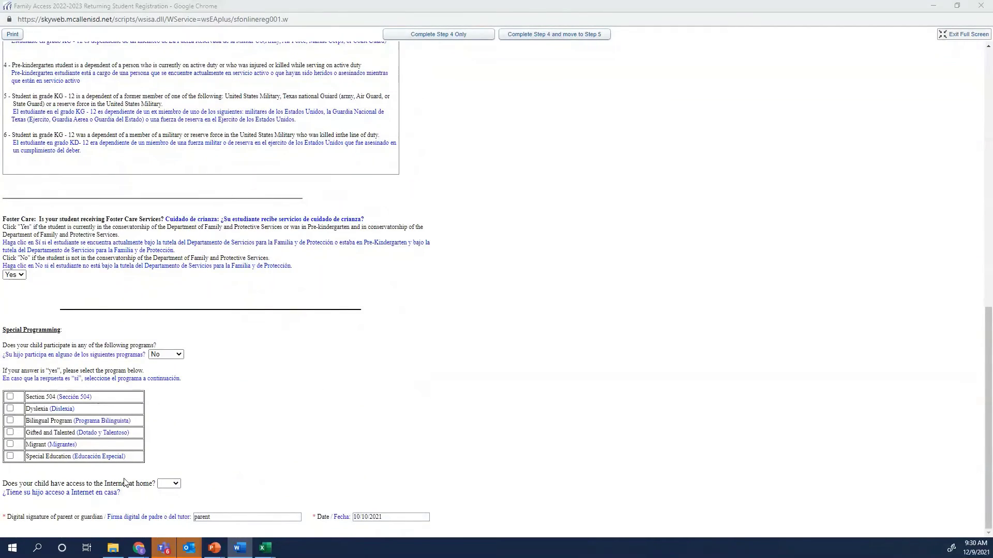
pyautogui.click(569, 35)
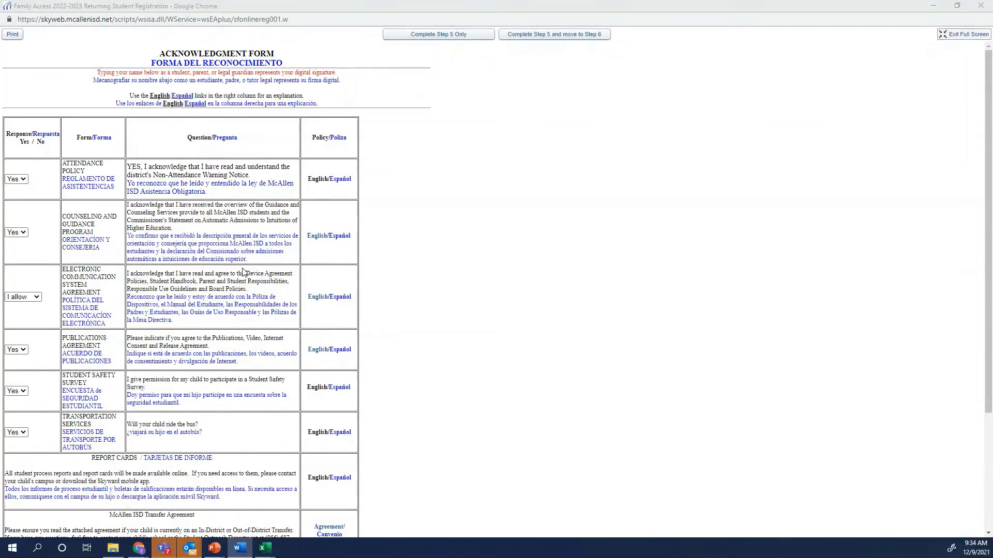
# - Review the Acknowledgment Form's Yes and 'I allow' responses, then complete Step 5
pyautogui.scroll(-3, 243, 272)
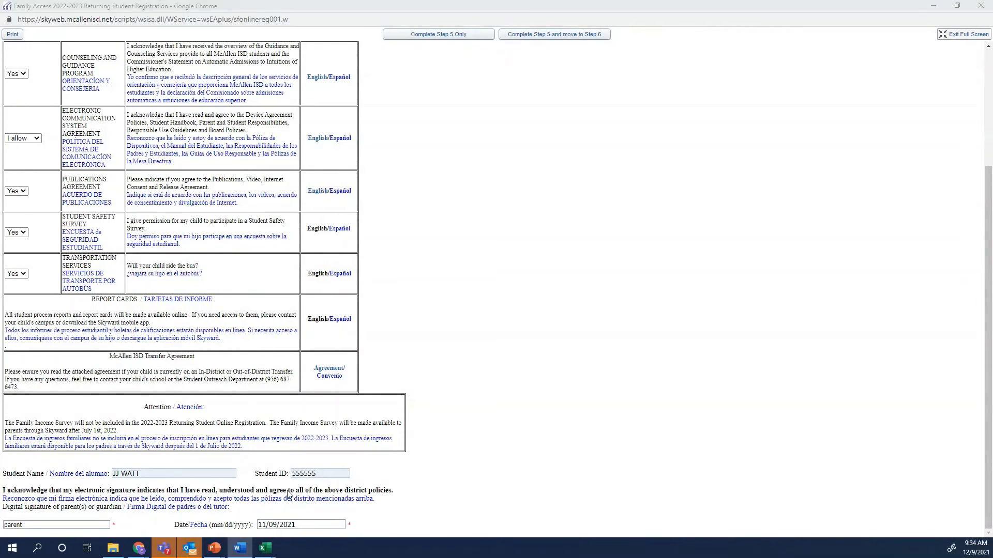
pyautogui.scroll(3, 448, 305)
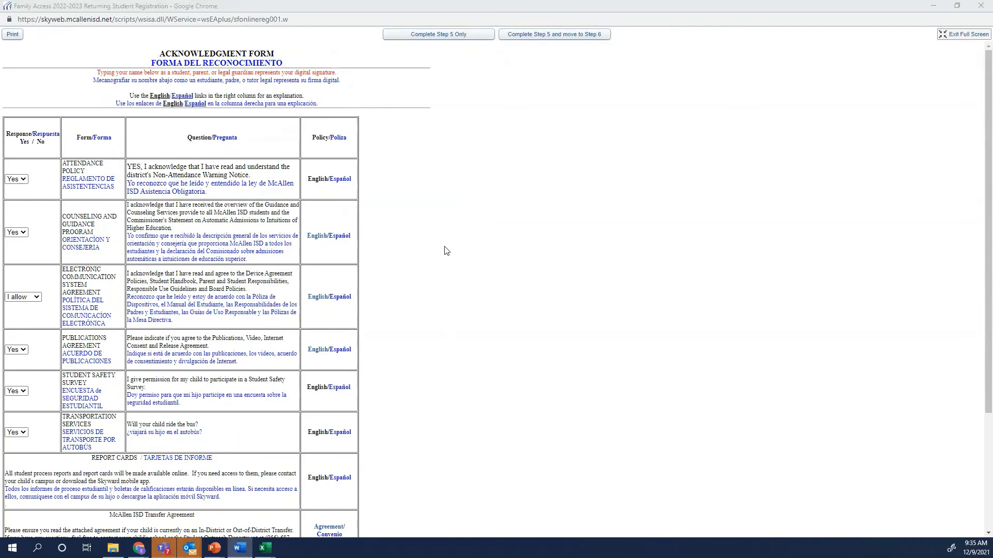
pyautogui.click(568, 35)
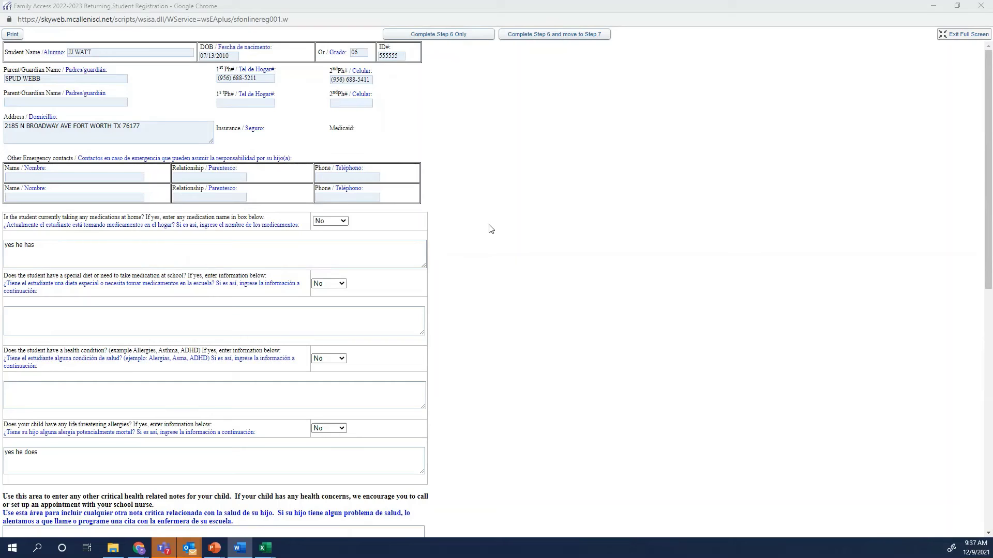
# - Review the health form and TB questionnaire, then complete Step 6 to reach the Step 7 review
pyautogui.scroll(-5, 491, 229)
pyautogui.scroll(-4, 492, 229)
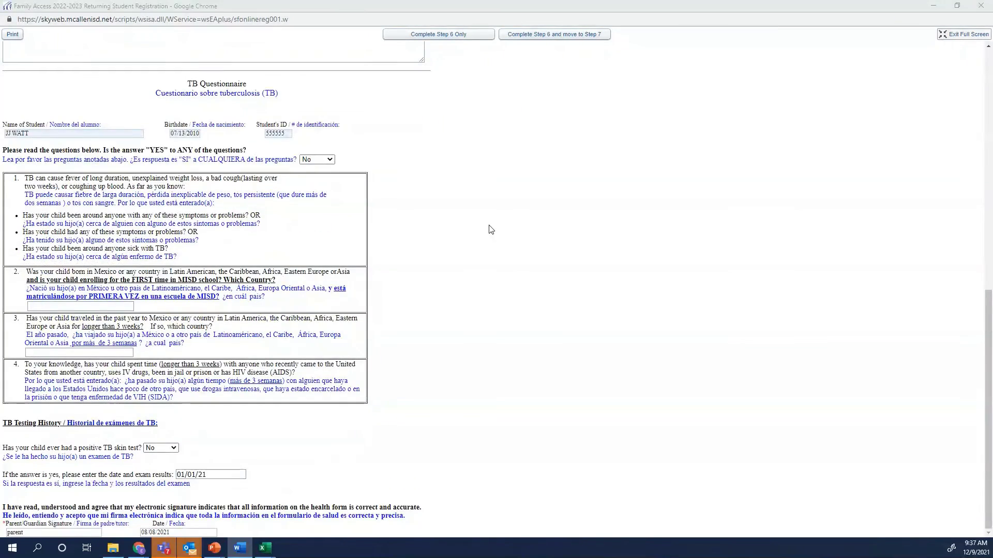
pyautogui.scroll(6, 491, 229)
pyautogui.scroll(3, 490, 231)
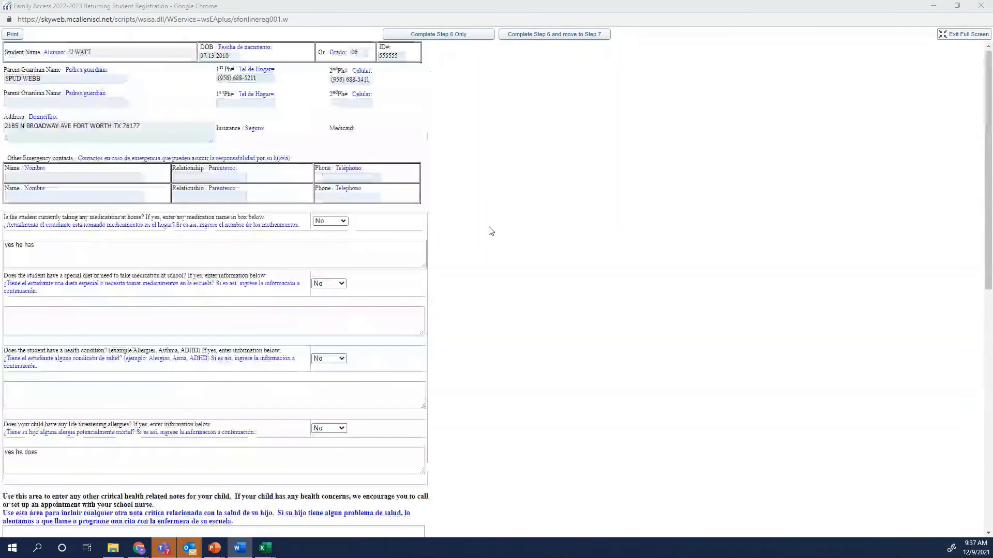
pyautogui.click(532, 36)
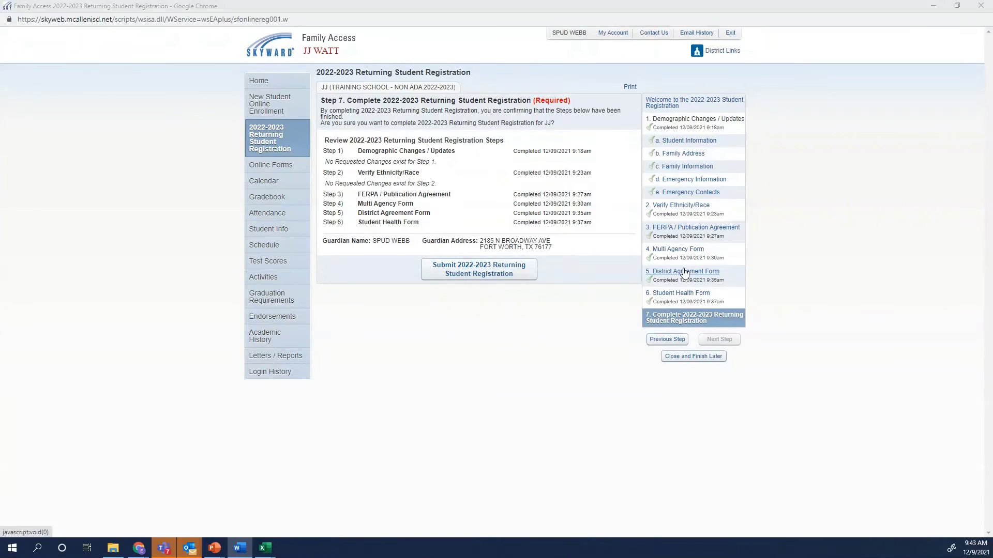
# - Submit the 2022-2023 Returning Student Registration from the Step 7 review page
pyautogui.click(485, 270)
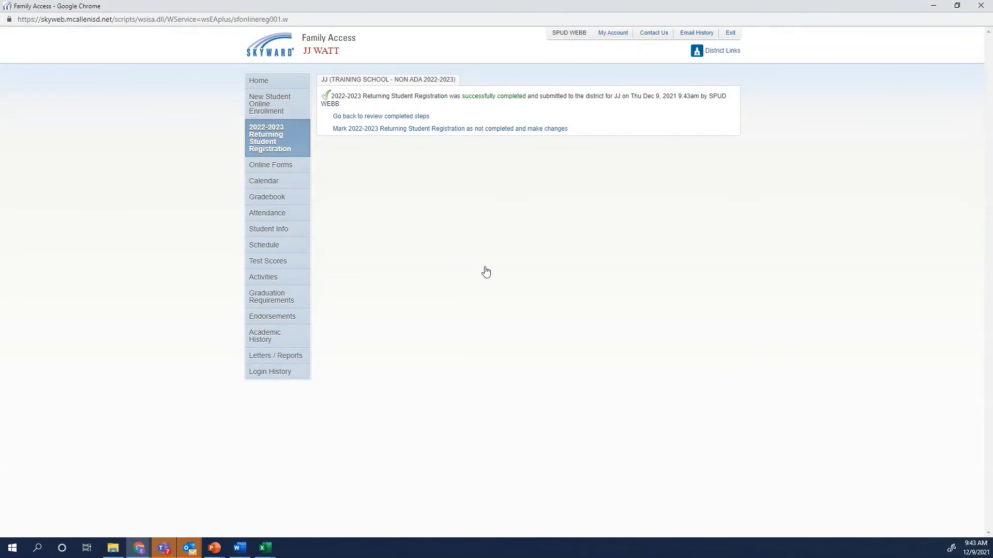